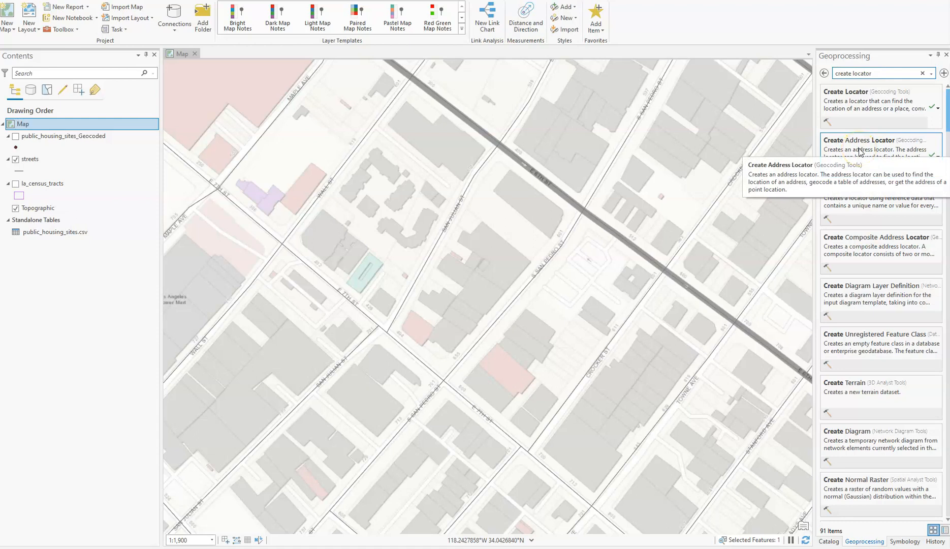
Start the guided Geocode Table workflow for public_housing_sites.csv, with the address data in more than one field
left_click(866, 112)
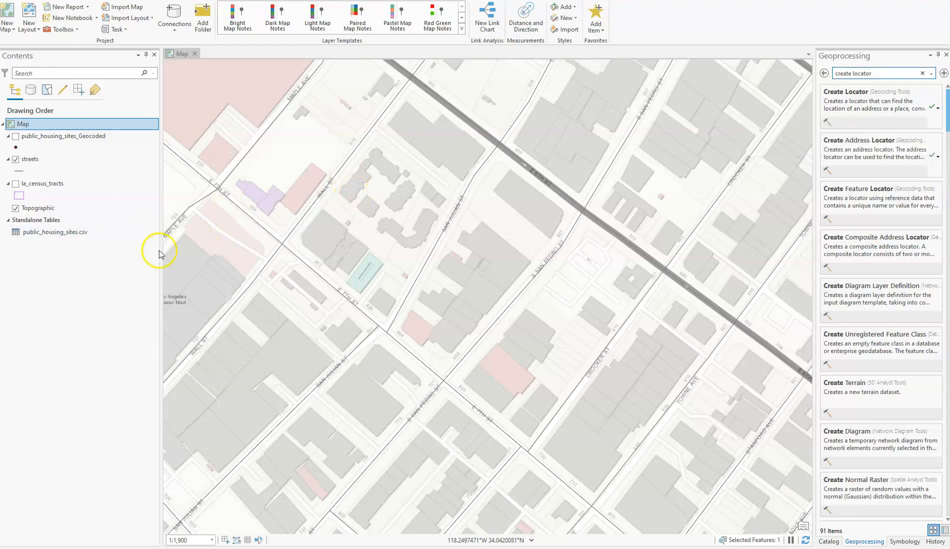
right_click(67, 235)
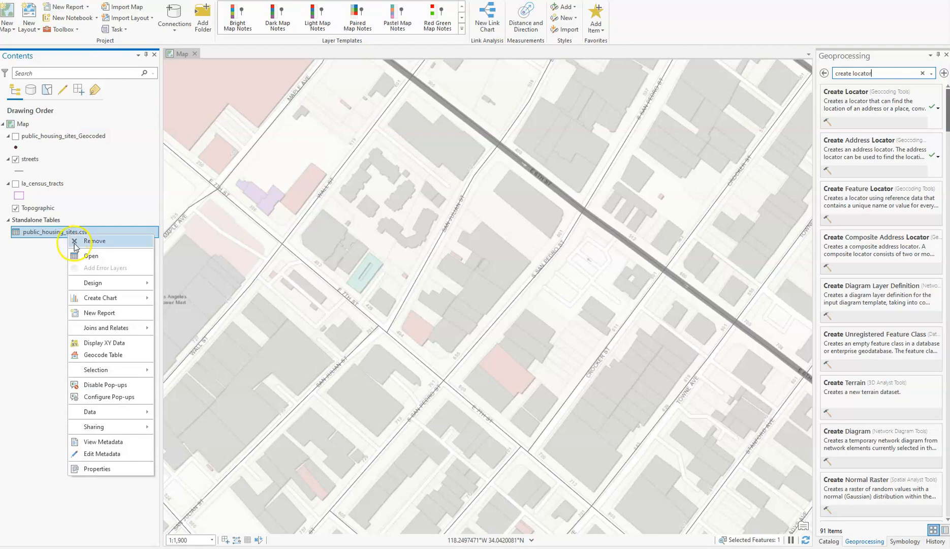
left_click(114, 358)
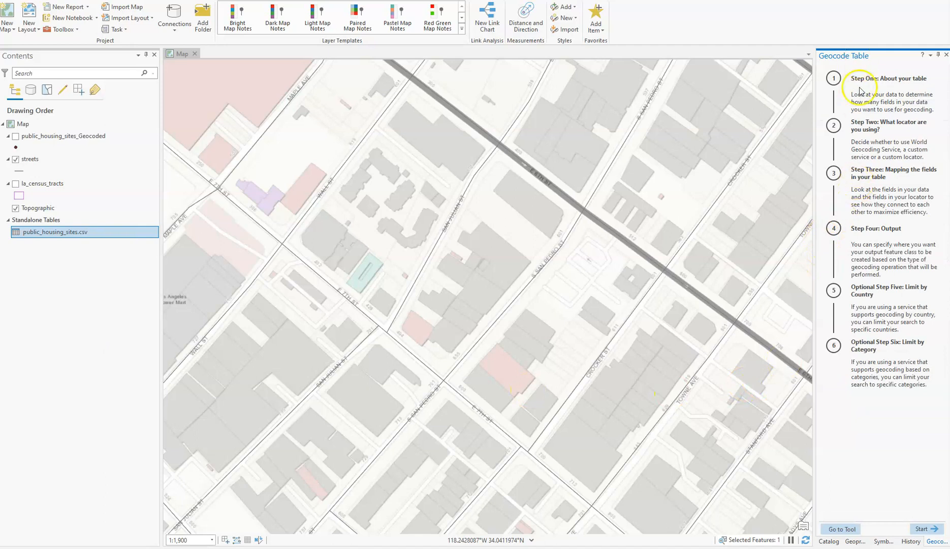
left_click(922, 529)
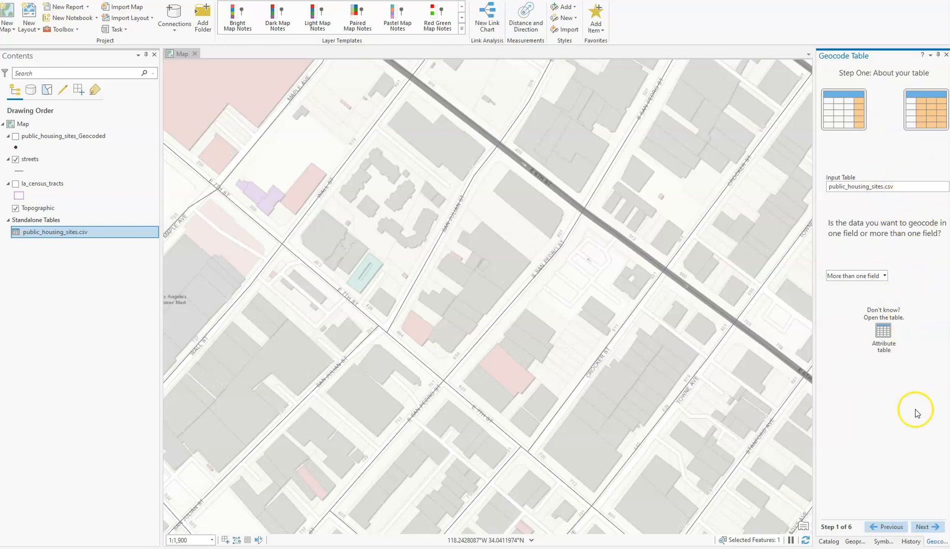
left_click(925, 527)
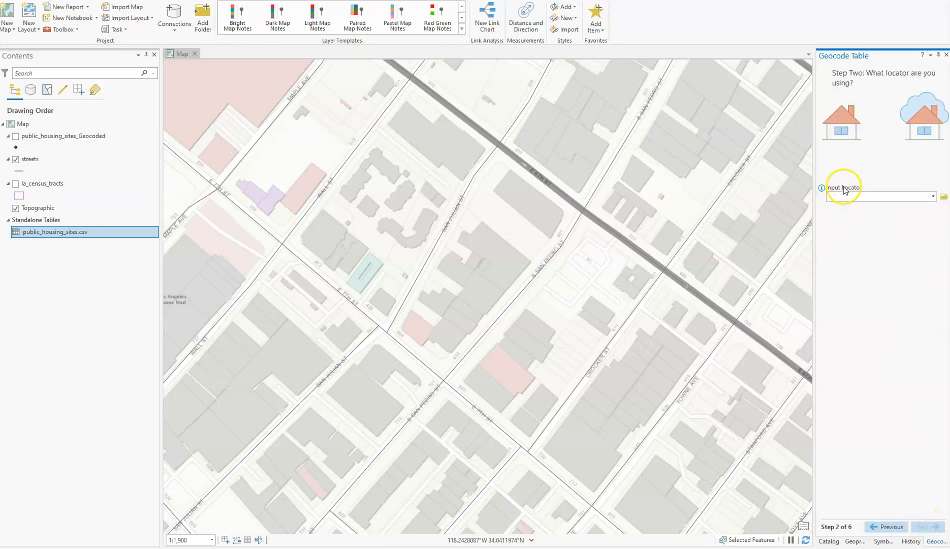
Choose ArcGIS World Geocoding Service as the input locator and accept the suggested address field mapping
left_click(933, 196)
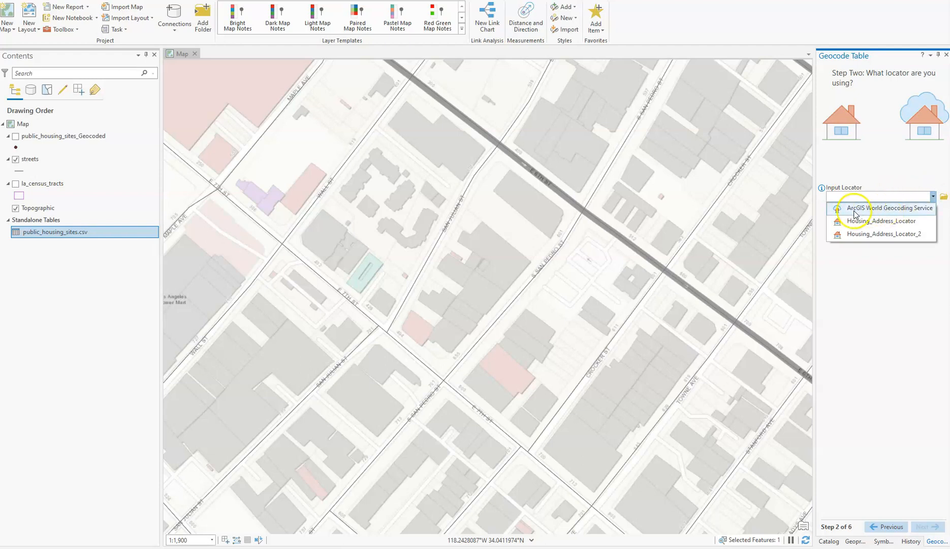
left_click(900, 213)
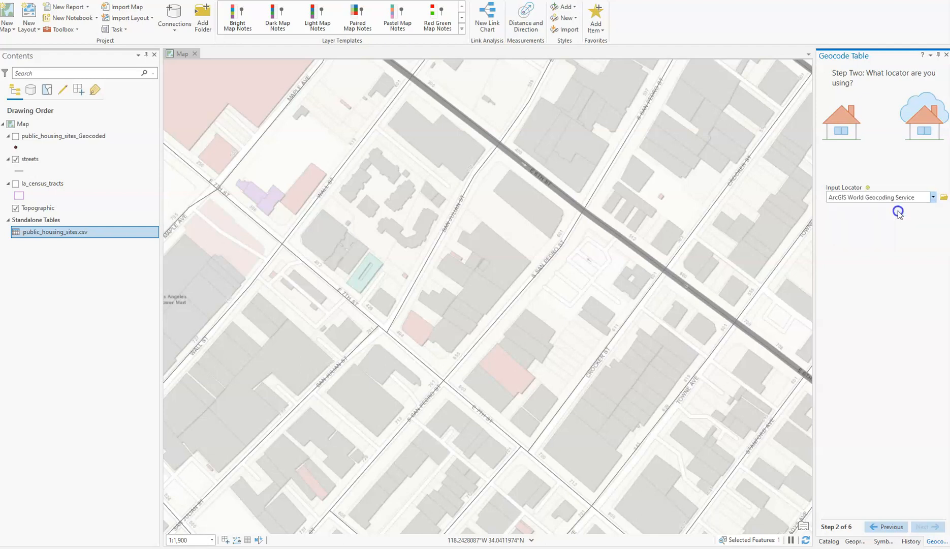
left_click(937, 525)
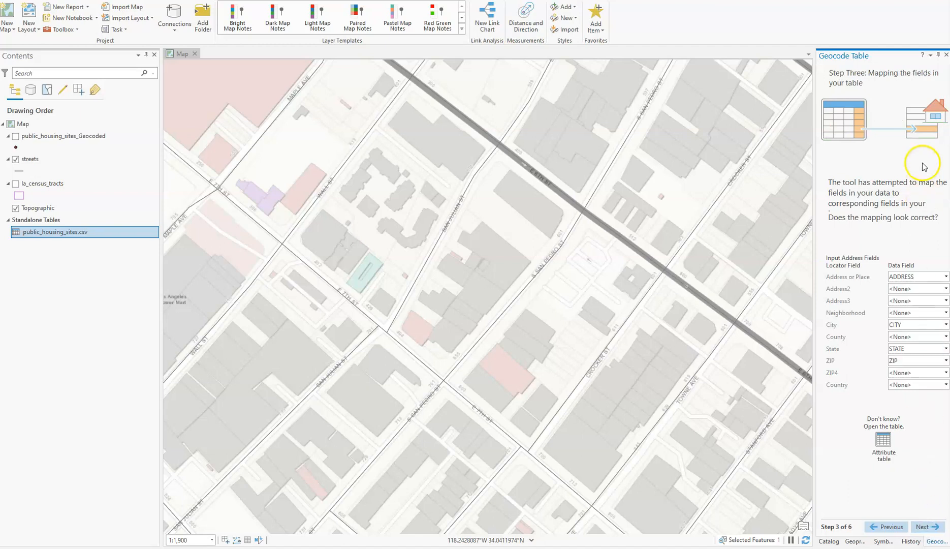
left_click(938, 527)
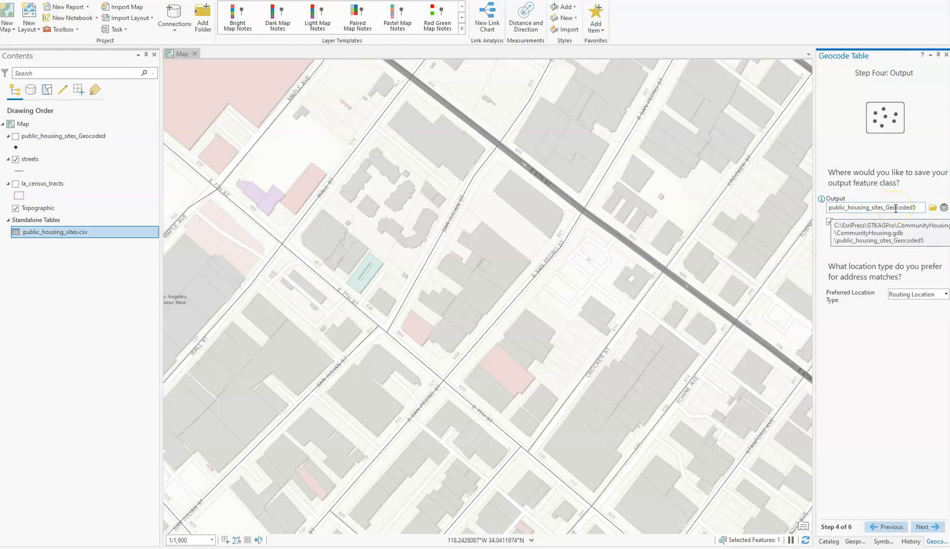
Keep the default output, limit the geocoding to the United States without a category, and run Geocode Table
left_click(933, 530)
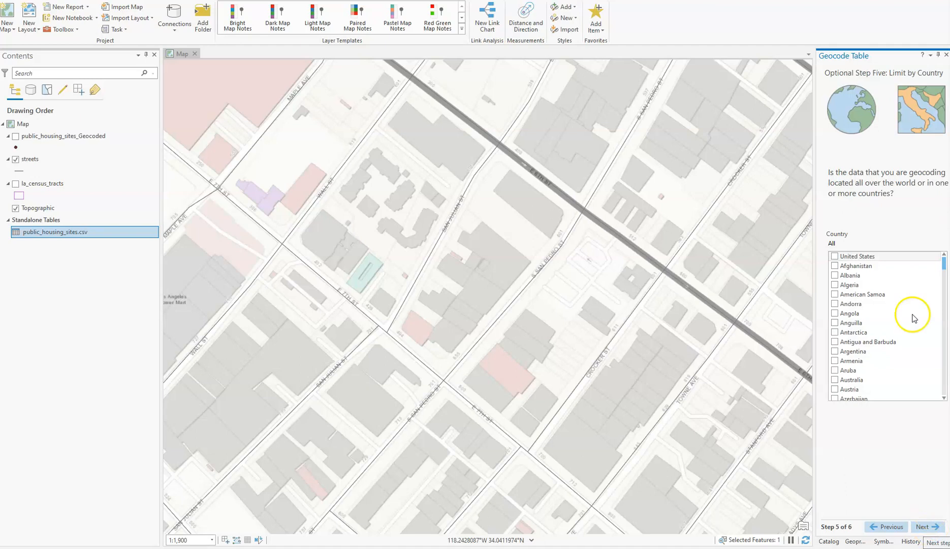
left_click(835, 257)
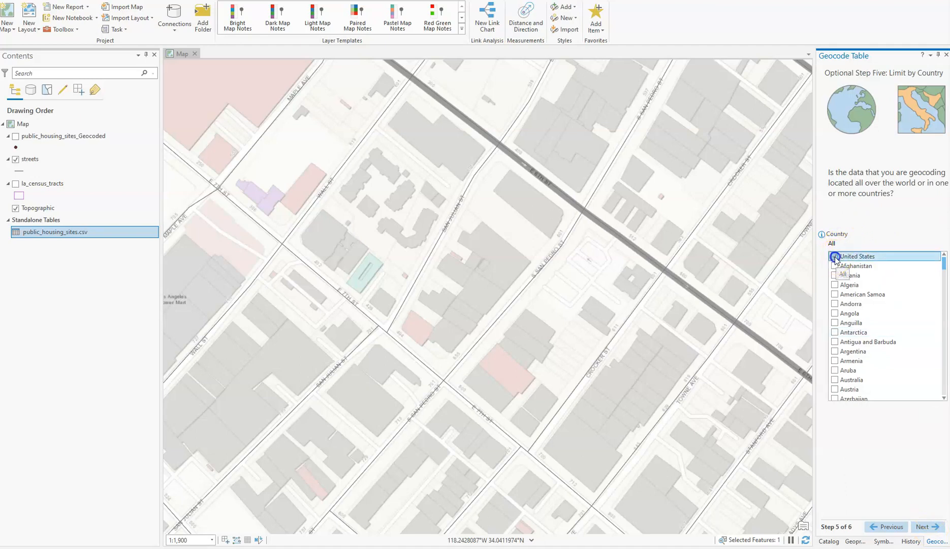
left_click(934, 531)
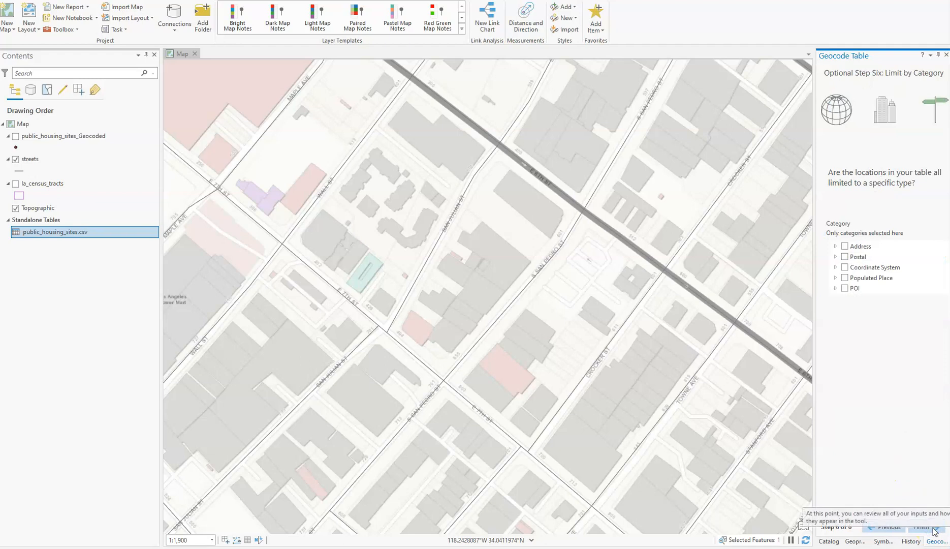
left_click(924, 528)
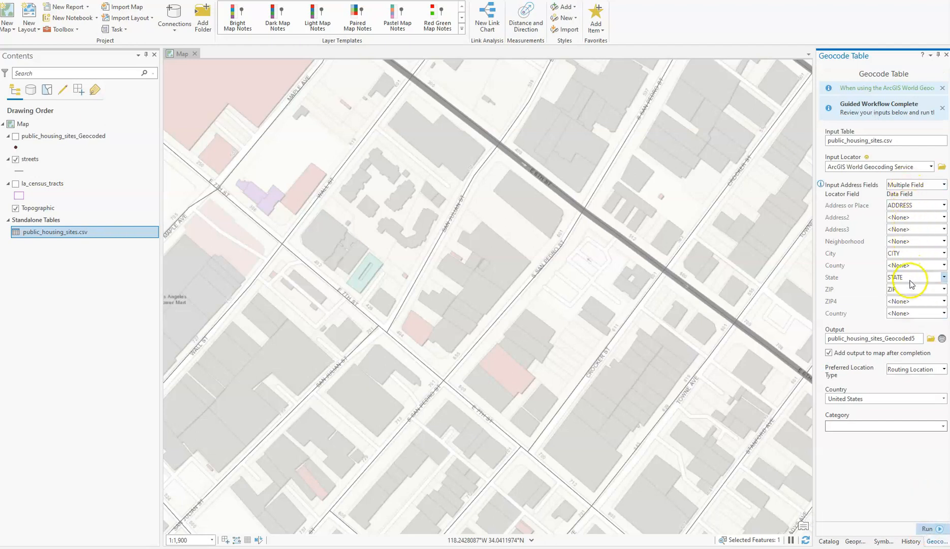
left_click(932, 529)
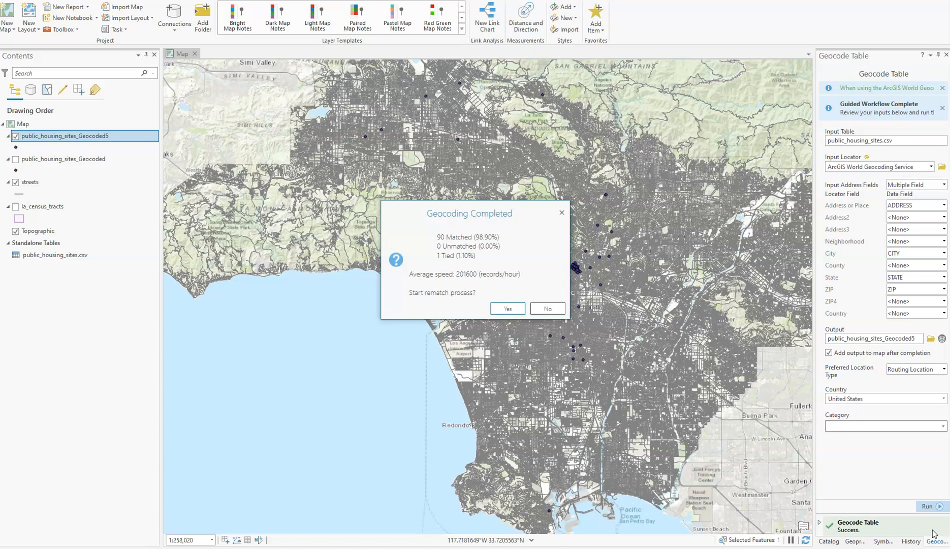
Start the rematch process and look through the geocoded table's Status column for the tied record
left_click(508, 310)
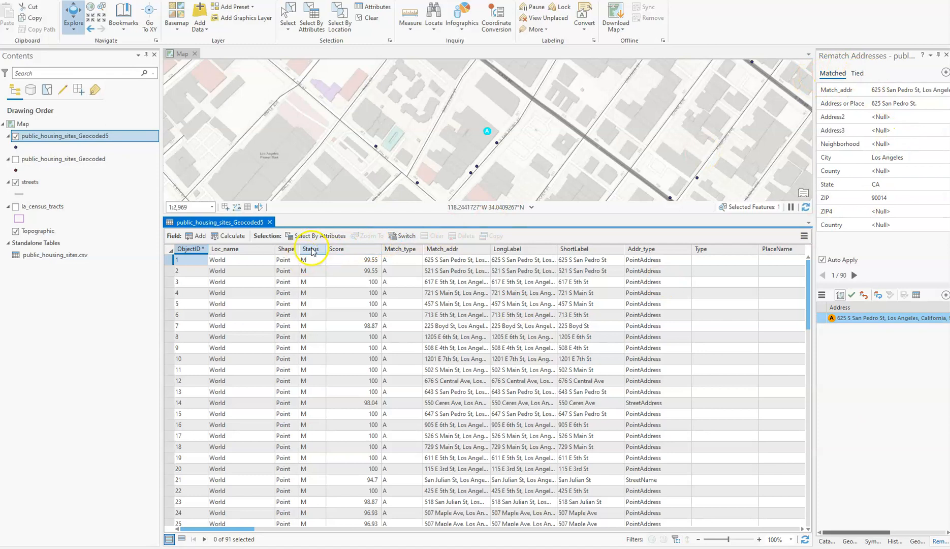
scroll(319, 371, "down", 10)
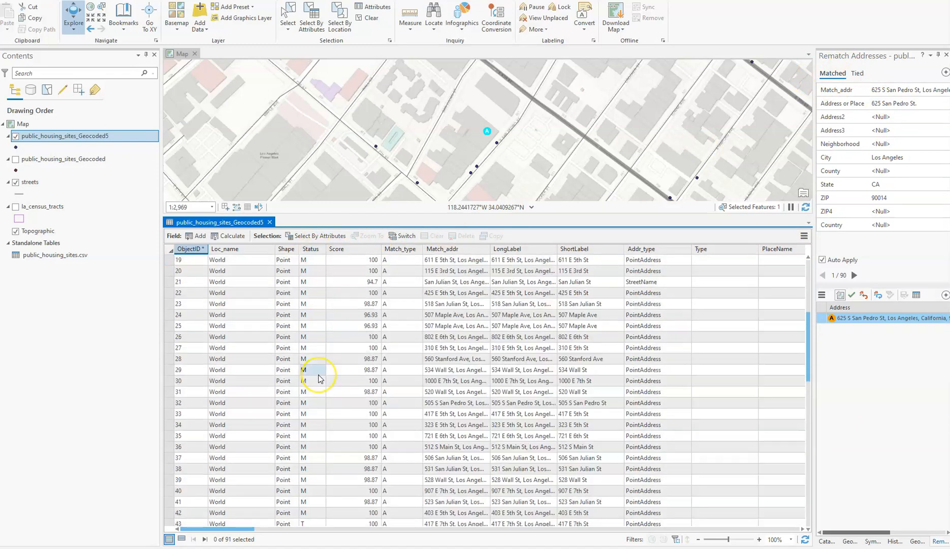
left_click(311, 395)
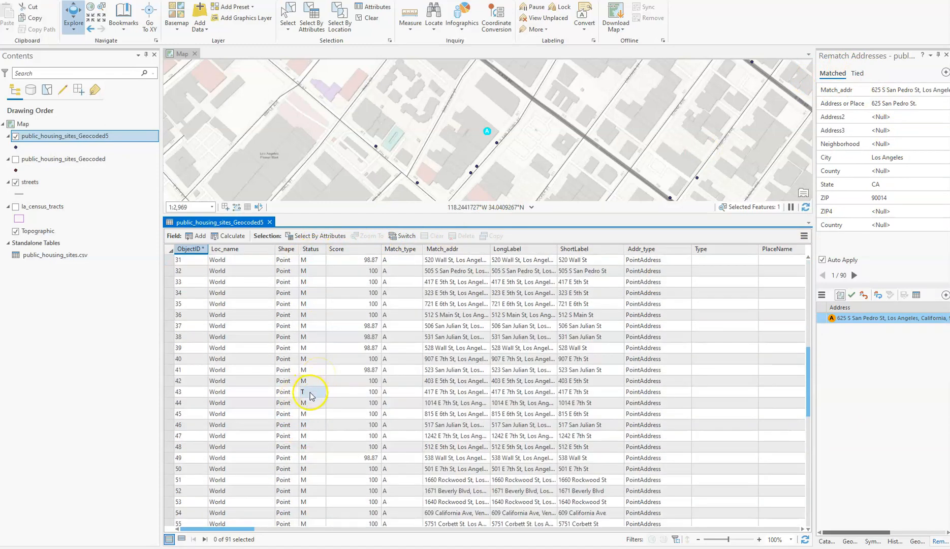
scroll(309, 297, "up", 10)
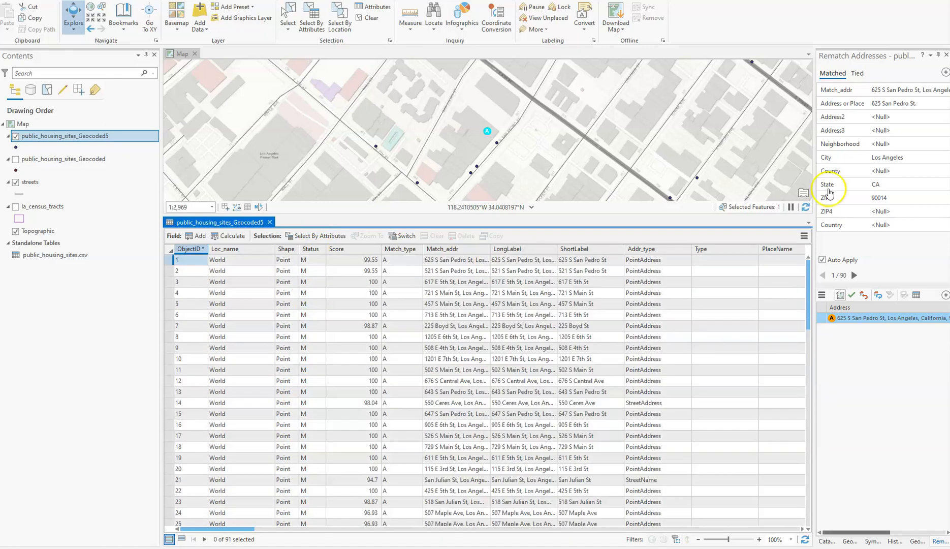
Show the tied address in a wider Rematch Addresses pane and compare the scores of its candidates
left_click(856, 74)
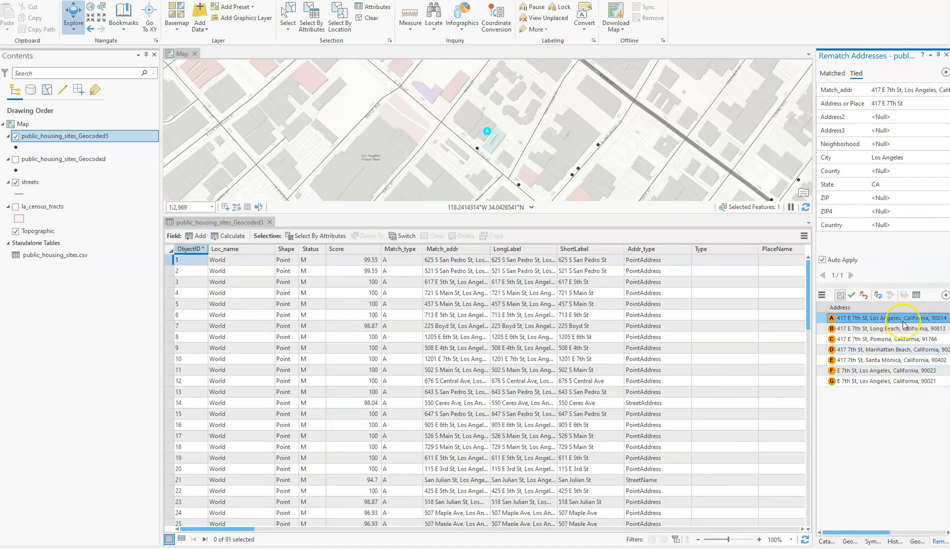
left_click_drag(815, 477, 711, 476)
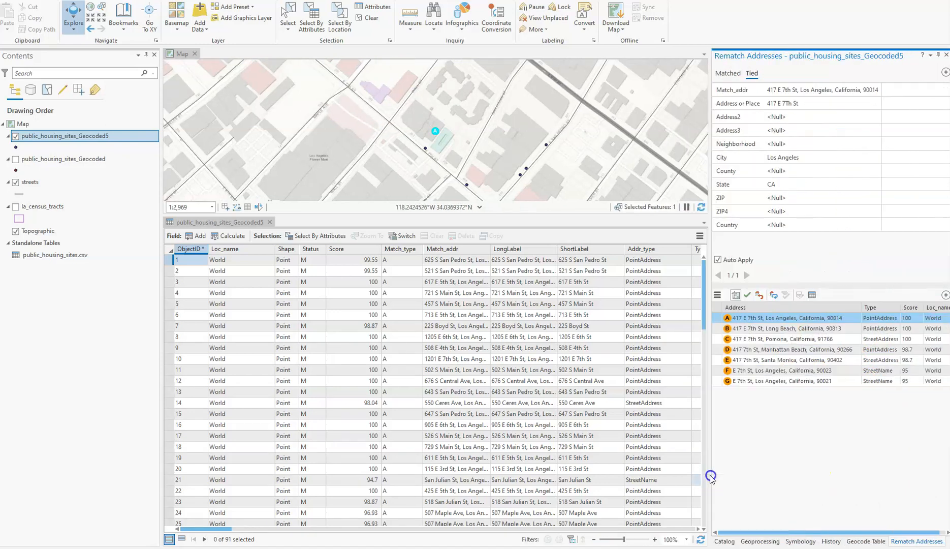
left_click(913, 319)
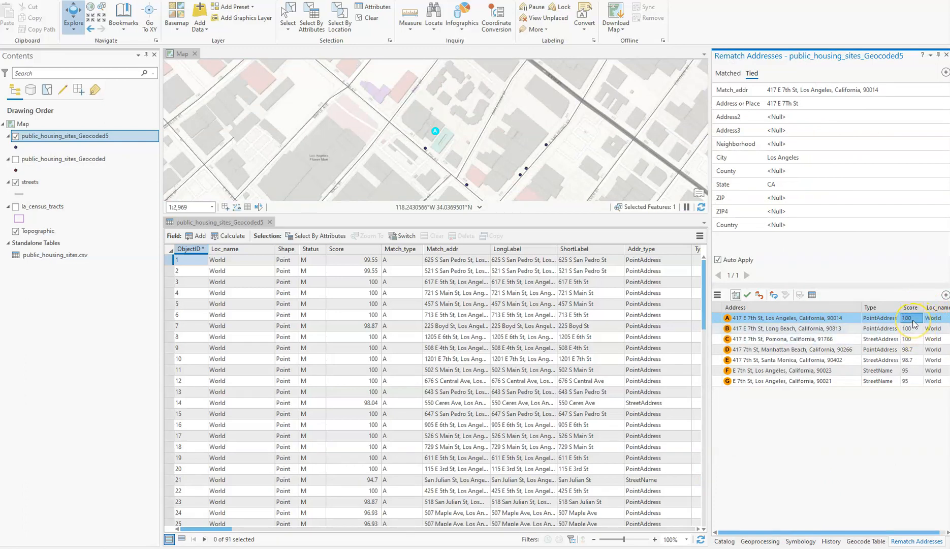
left_click(913, 331)
left_click(915, 339)
left_click(915, 360)
left_click(915, 381)
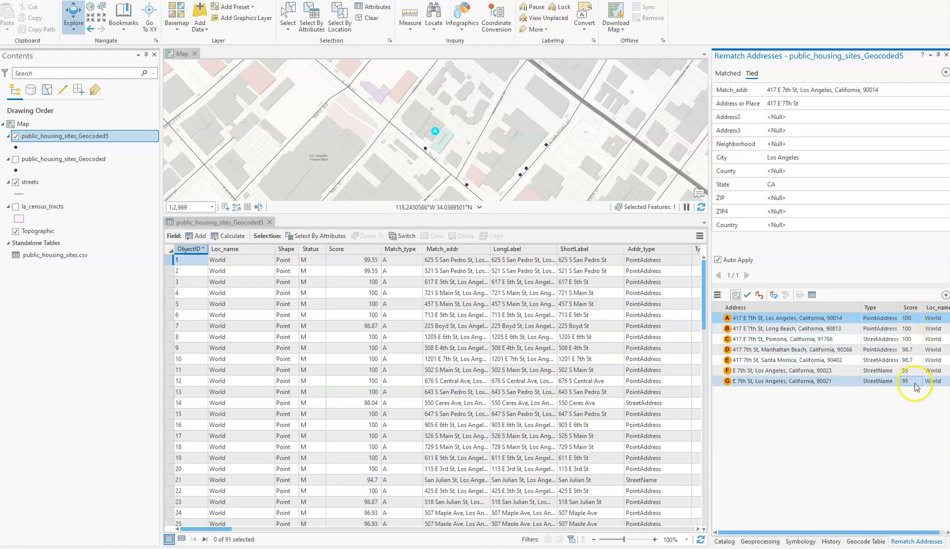
Match the tied address to candidate A, the Los Angeles point address
left_click(788, 319)
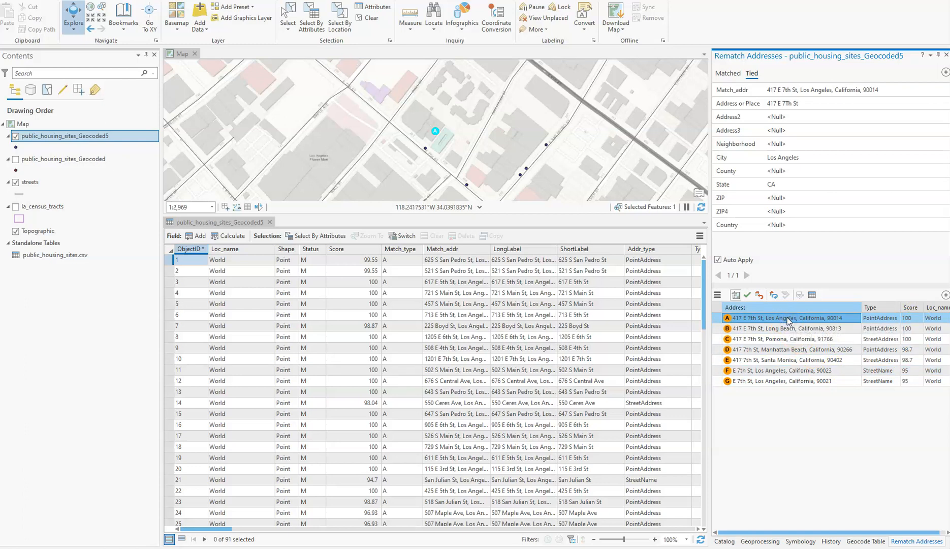
left_click(748, 296)
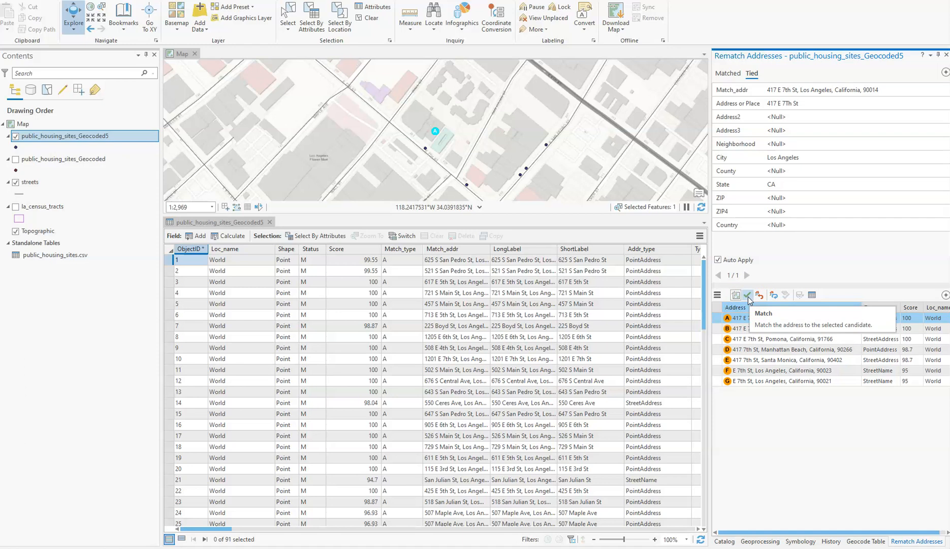
left_click(749, 297)
left_click(318, 276)
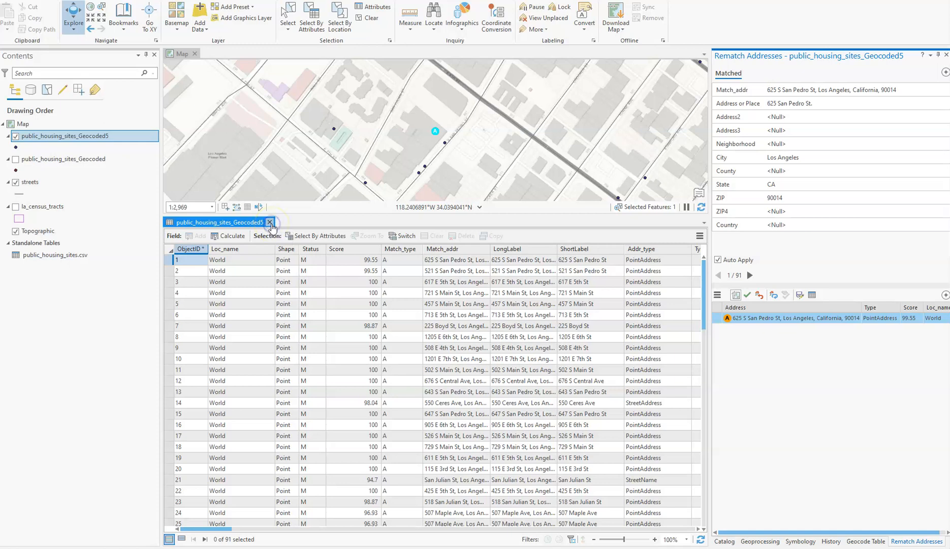
Close the geocoded attribute table and narrow the Rematch Addresses pane to view the housing sites across the city
left_click(270, 223)
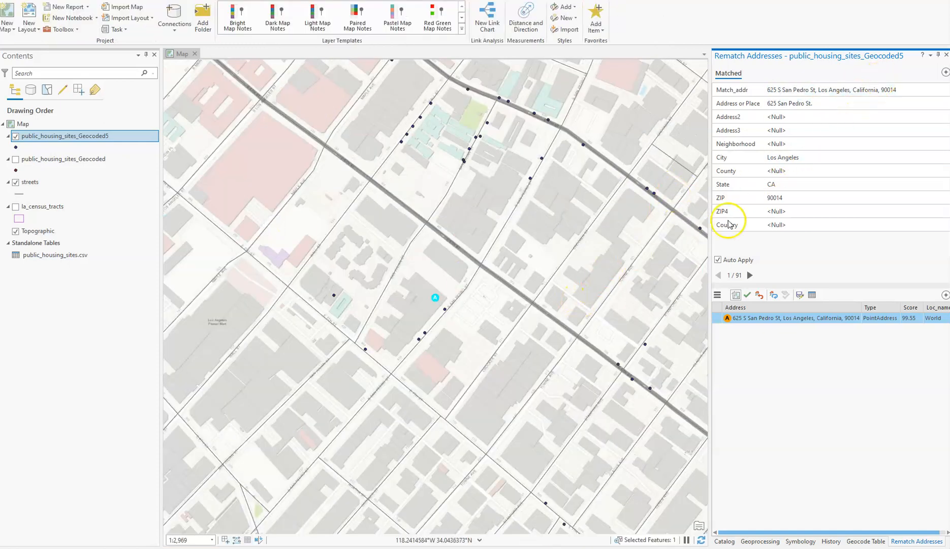
left_click_drag(710, 237, 791, 237)
scroll(521, 229, "down", 5)
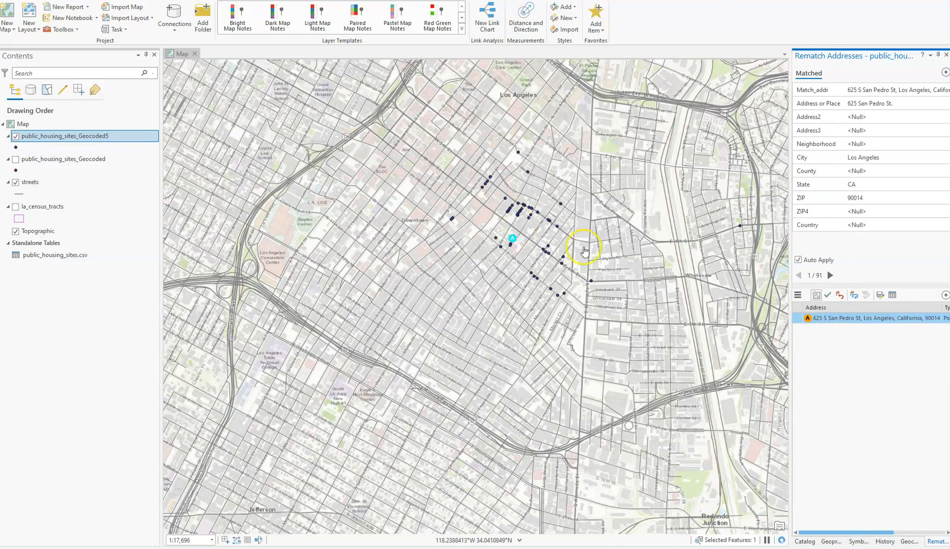
scroll(564, 240, "down", 2)
scroll(562, 240, "down", 2)
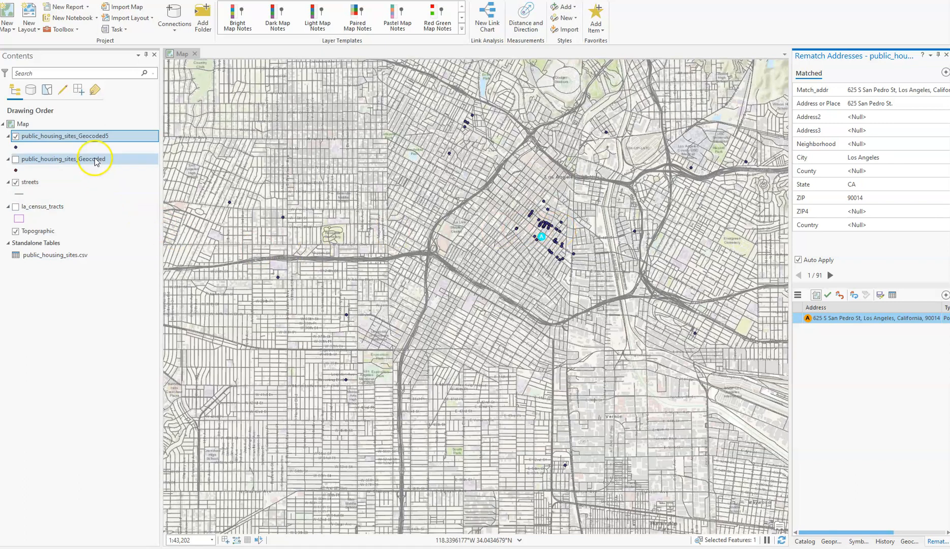
Review the attribute table of public_housing_sites_Geocoded5, close it and examine the downtown housing sites on the map
right_click(91, 136)
left_click(122, 179)
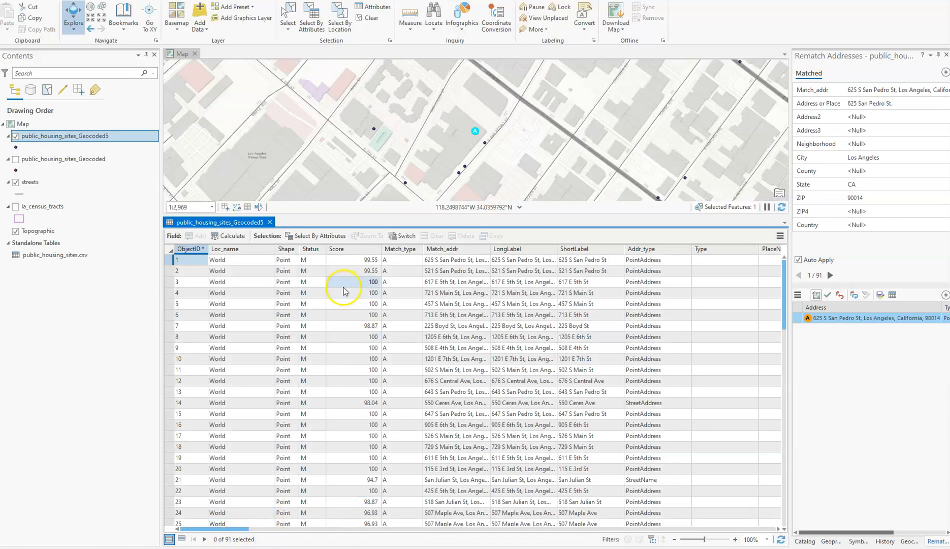
left_click(269, 222)
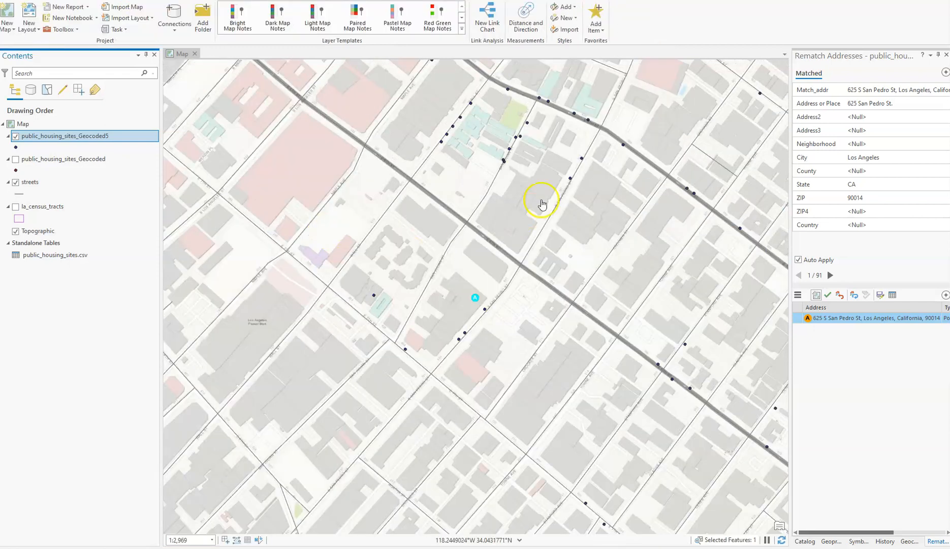
scroll(541, 201, "down", 2)
left_click_drag(587, 214, 458, 262)
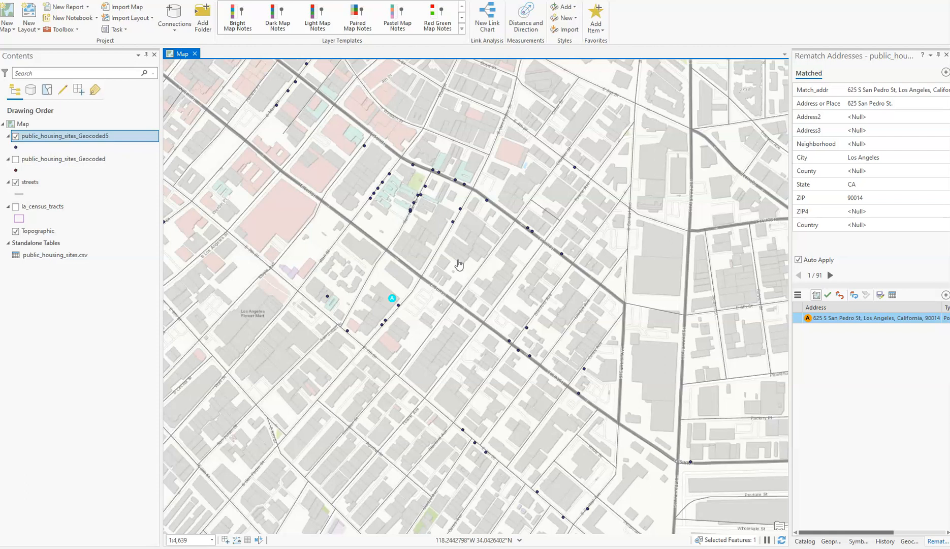
scroll(458, 264, "down", 2)
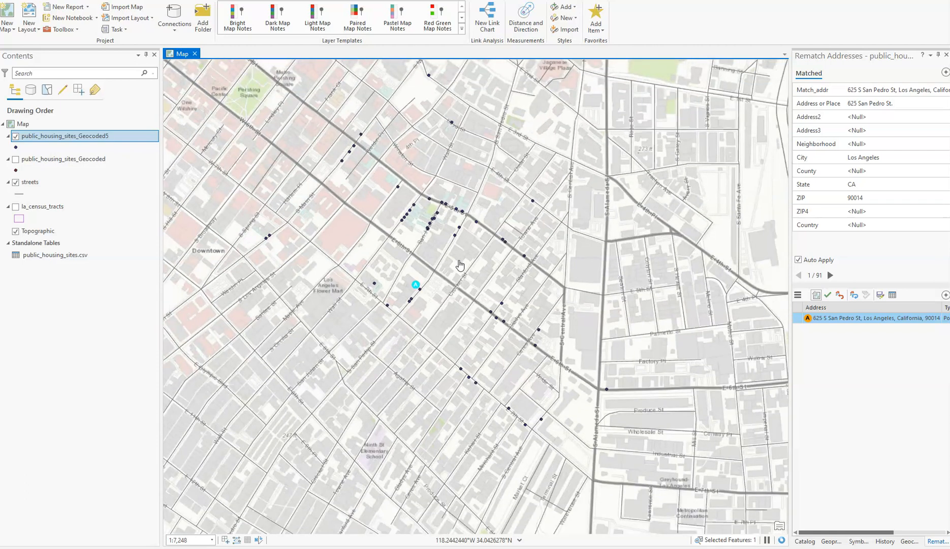